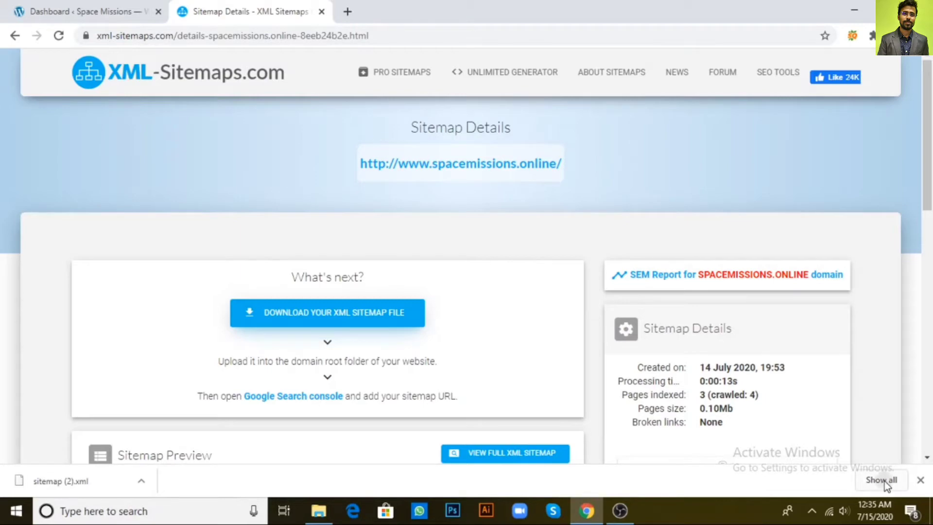
{"action": "left_click", "coordinate": [350, 196]}
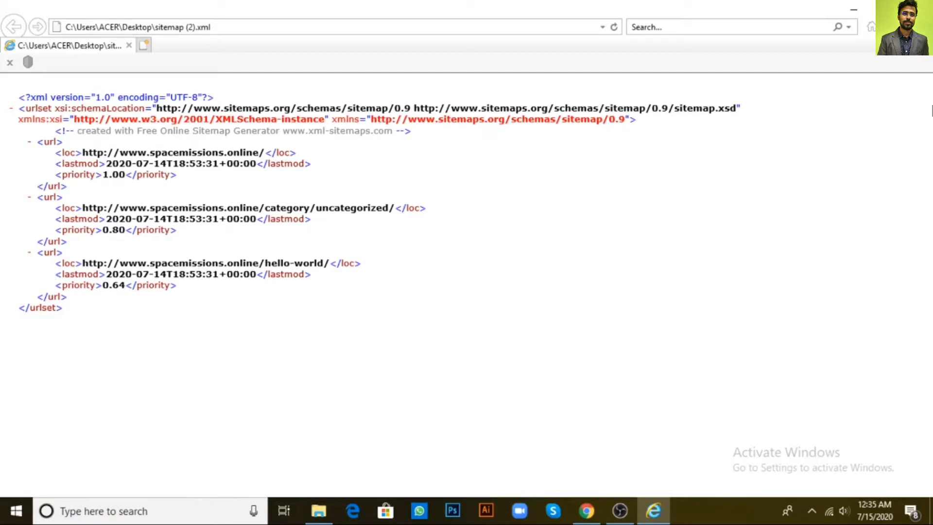
{"action": "key", "text": "alt+F4"}
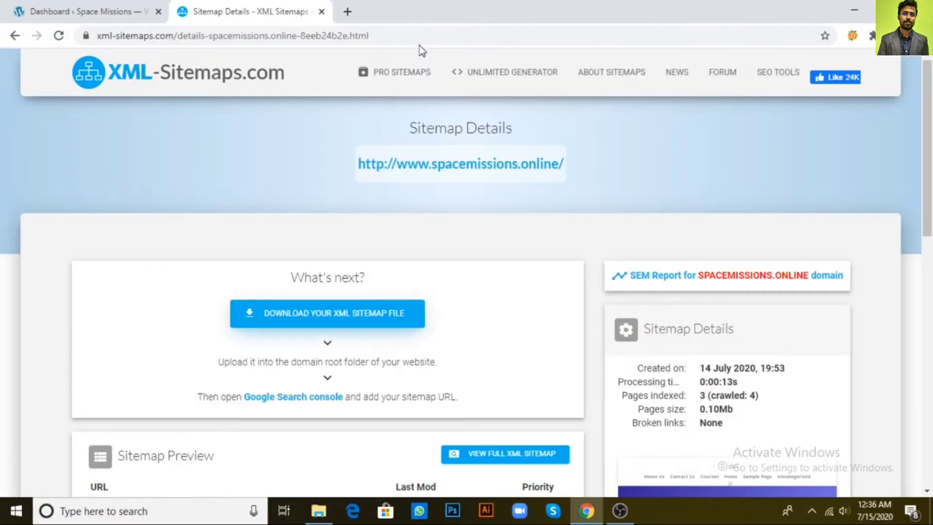
Load the cPanel login page at movementwithtaal.in/cpanel in a new tab.
{"action": "left_click", "coordinate": [348, 12]}
{"action": "left_click", "coordinate": [361, 39]}
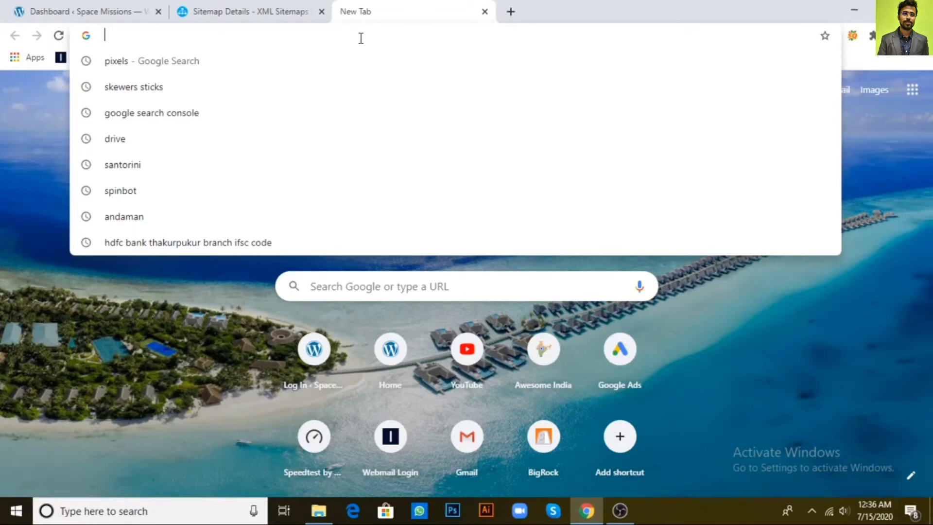
{"action": "type", "text": "movementwithtaal.in/cpanel"}
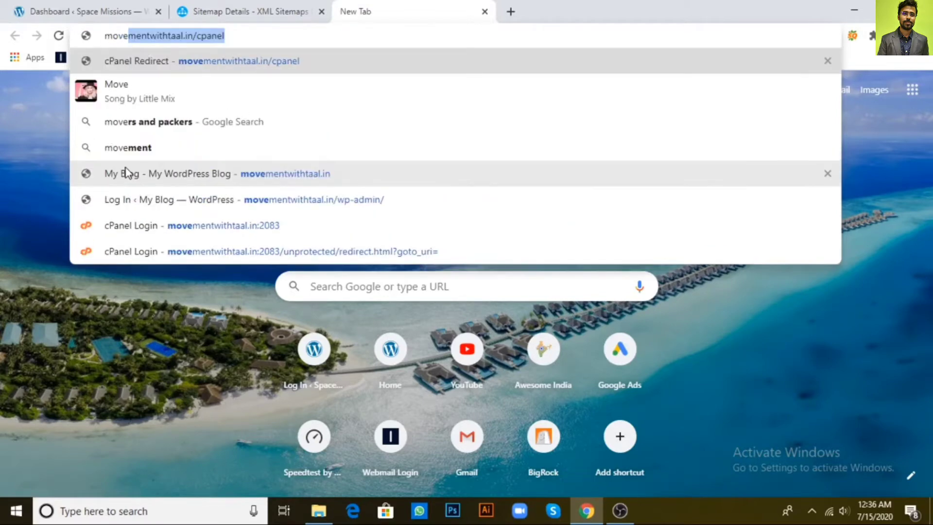
{"action": "key", "text": "Right"}
{"action": "key", "text": "Return"}
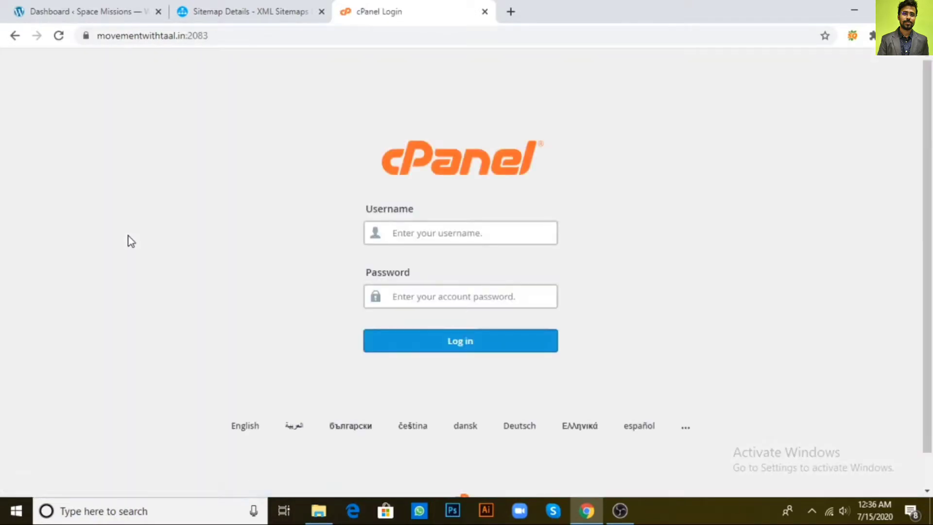
Log in to cPanel with the saved account username and the account password.
{"action": "left_click", "coordinate": [429, 237]}
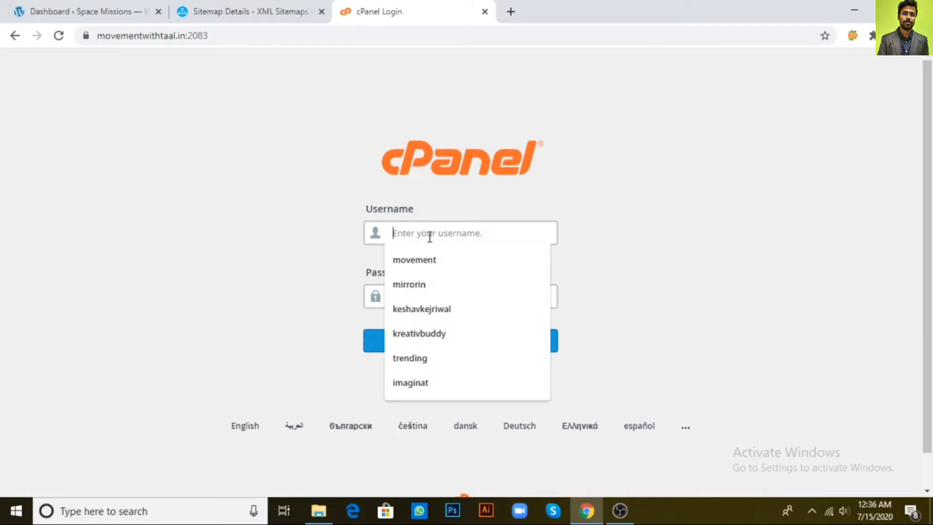
{"action": "left_click", "coordinate": [430, 261]}
{"action": "left_click", "coordinate": [441, 291]}
{"action": "type", "text": "movemen"}
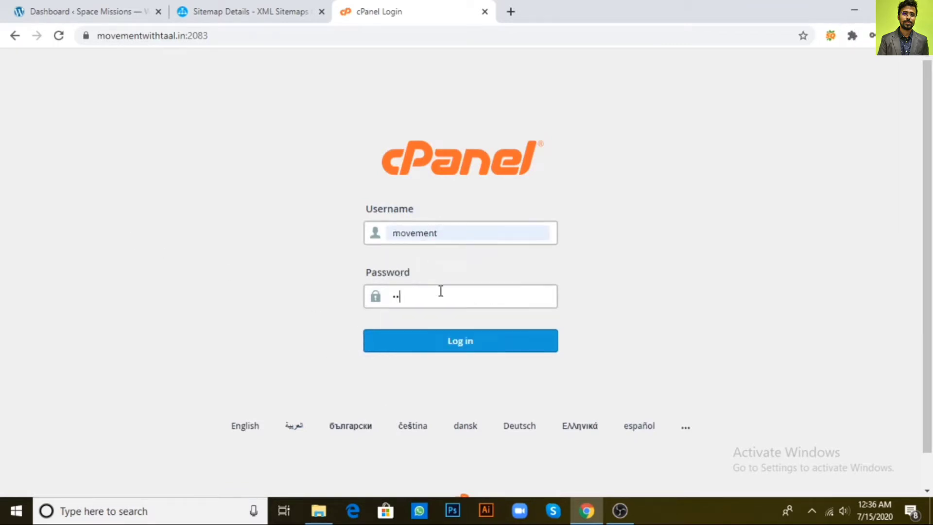
{"action": "type", "text": "twithtaal.in"}
{"action": "left_click", "coordinate": [448, 340]}
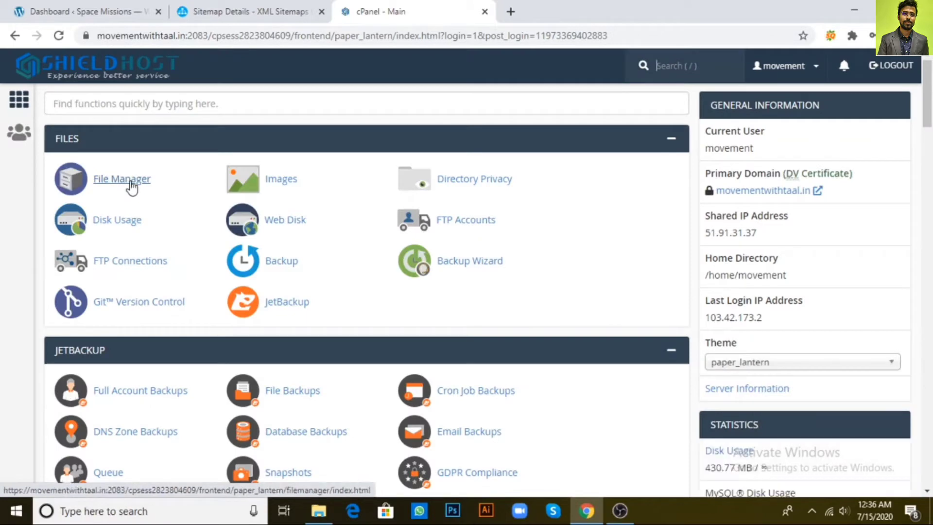
Open File Manager and browse into the spacemissions.online folder.
{"action": "left_click", "coordinate": [130, 183]}
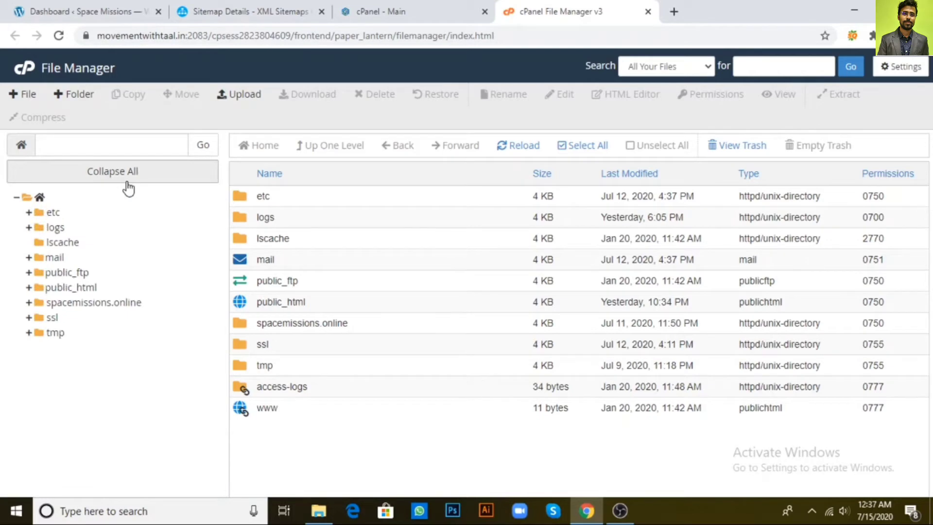
{"action": "left_click", "coordinate": [243, 4]}
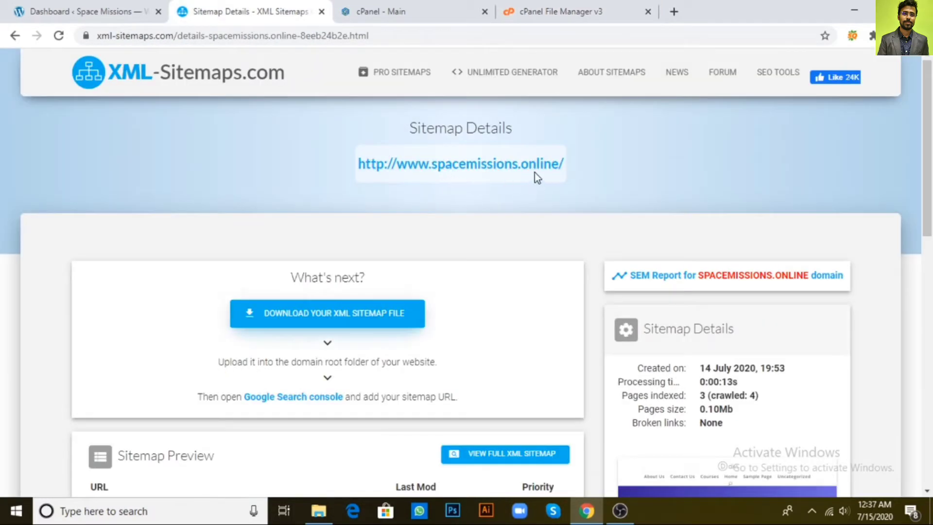
{"action": "left_click", "coordinate": [578, 11]}
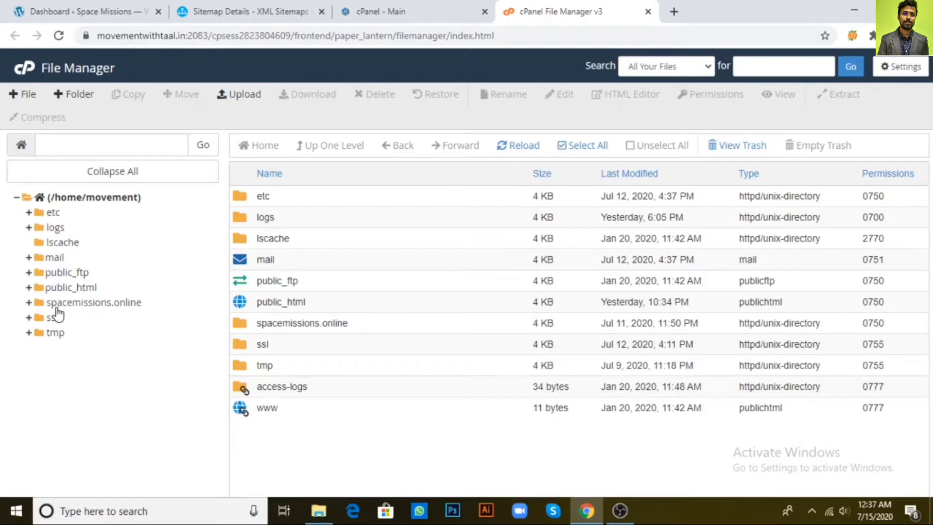
{"action": "left_click", "coordinate": [112, 302]}
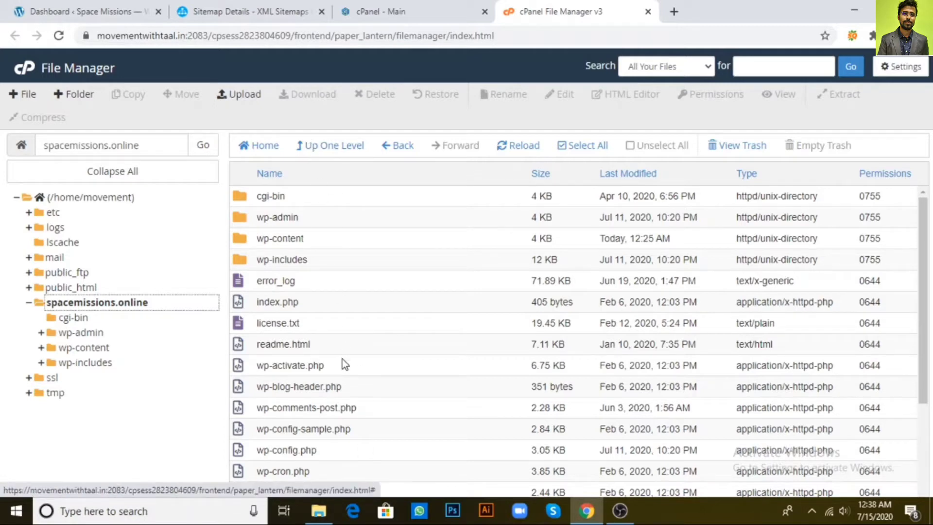
{"action": "left_click", "coordinate": [244, 99]}
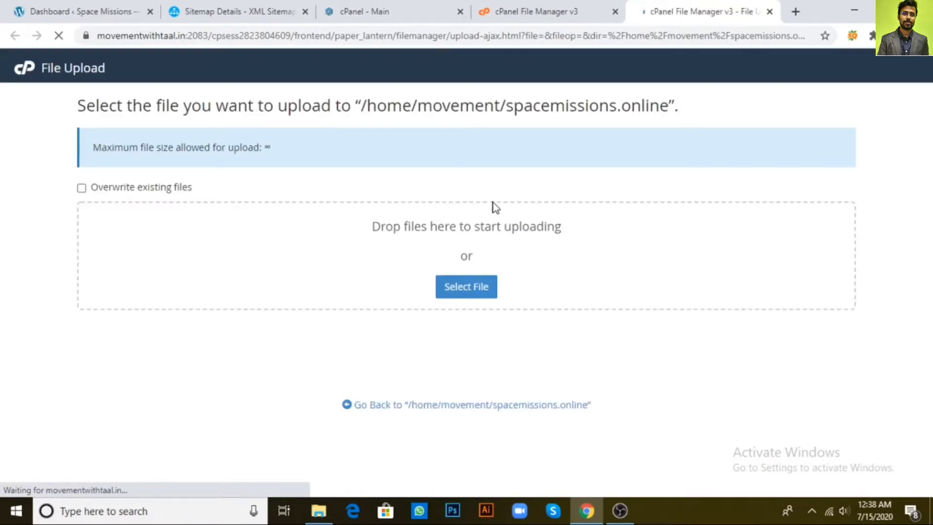
Upload sitemap (2).xml from the Desktop, closing the upload page once it reaches 100%.
{"action": "left_click", "coordinate": [474, 295]}
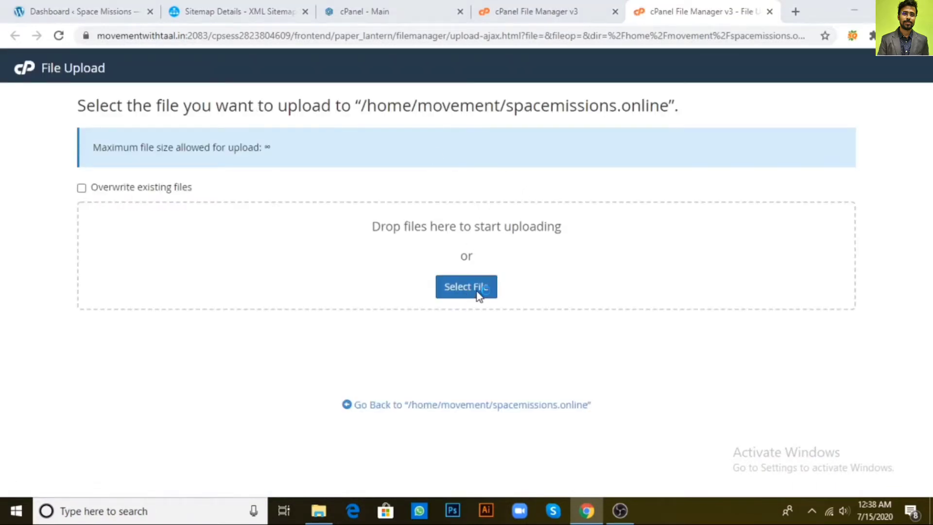
{"action": "scroll", "coordinate": [278, 205], "scroll_direction": "down", "scroll_amount": 3}
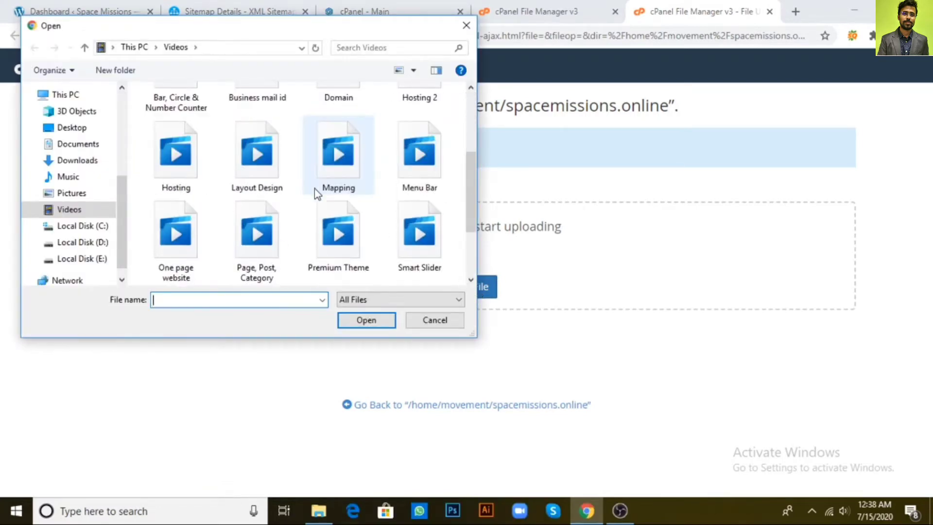
{"action": "left_click", "coordinate": [72, 127]}
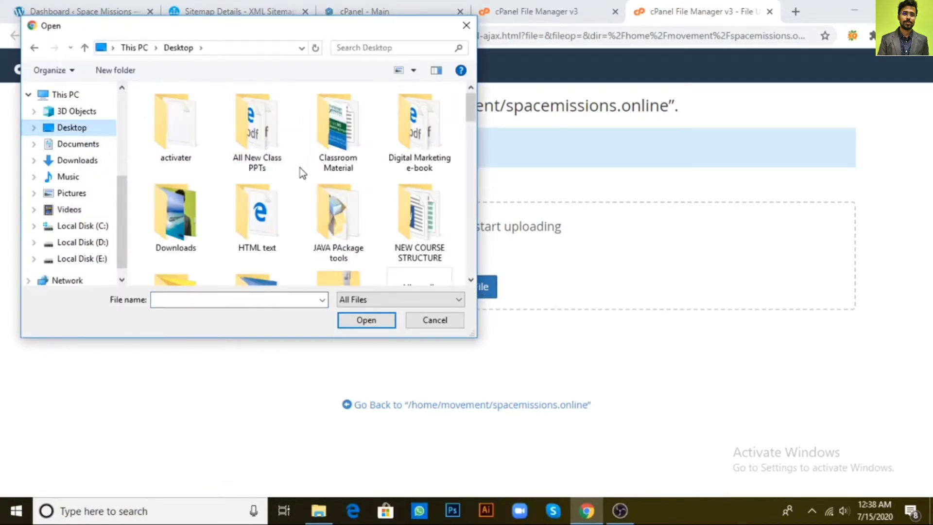
{"action": "scroll", "coordinate": [295, 171], "scroll_direction": "down", "scroll_amount": 10}
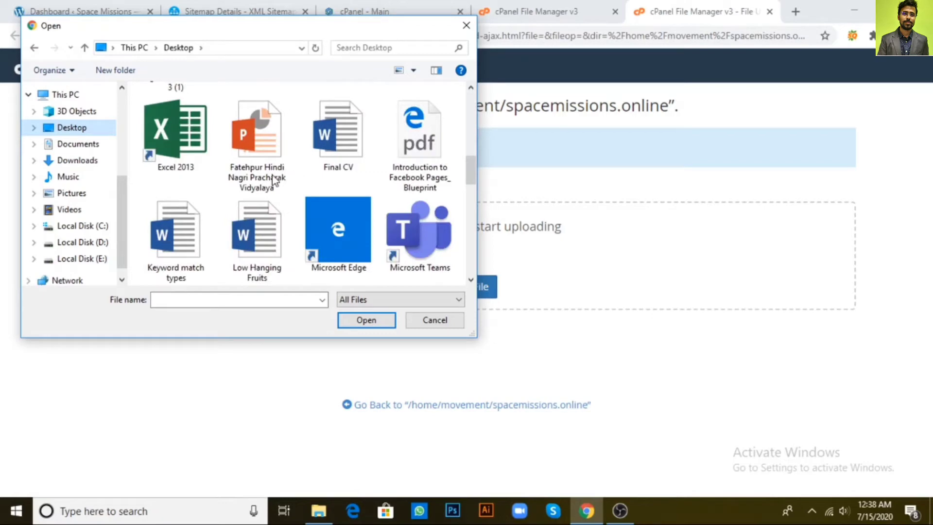
{"action": "left_click", "coordinate": [243, 151]}
{"action": "key", "text": "s"}
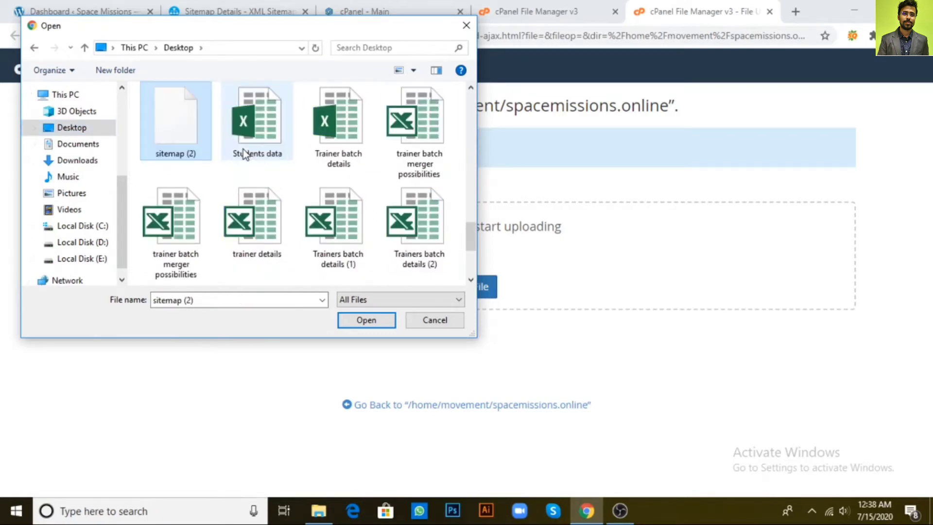
{"action": "left_click", "coordinate": [366, 320]}
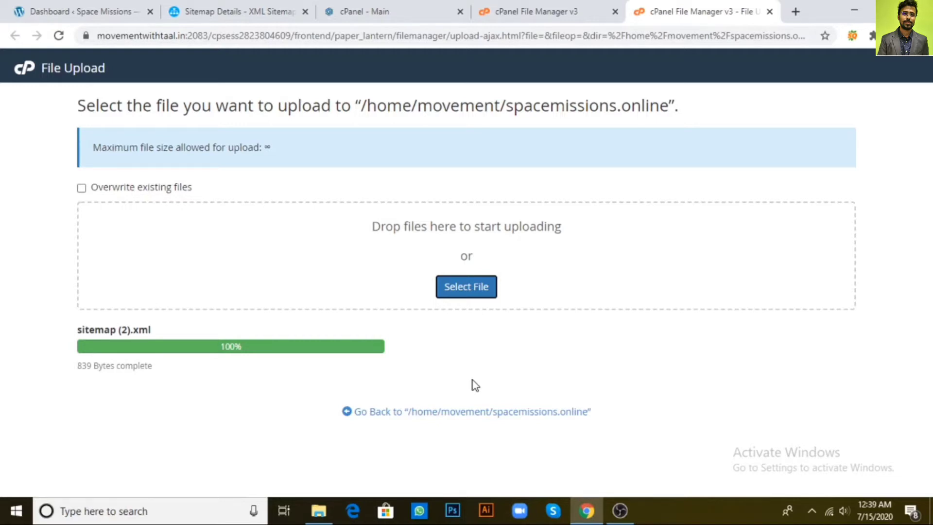
{"action": "left_click", "coordinate": [769, 11]}
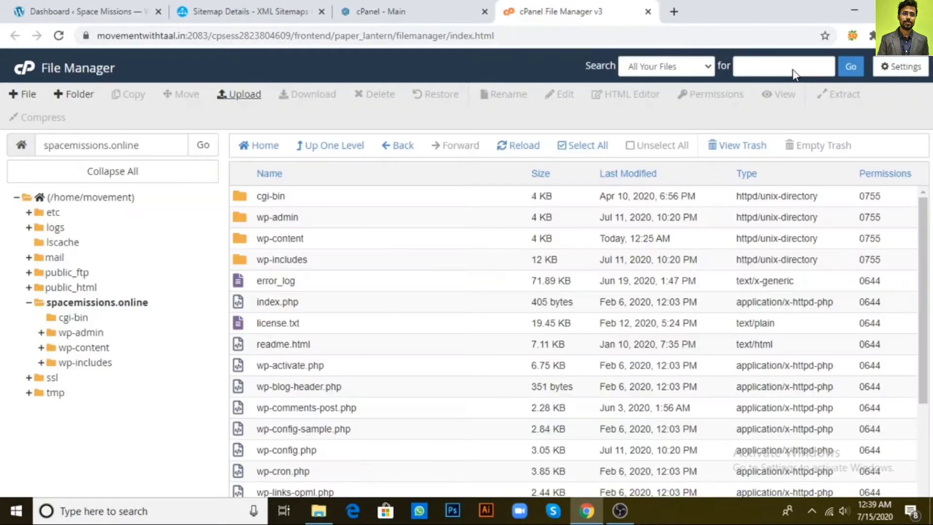
Search Google for 'google search console' in a new tab.
{"action": "left_click", "coordinate": [680, 13]}
{"action": "left_click", "coordinate": [677, 37]}
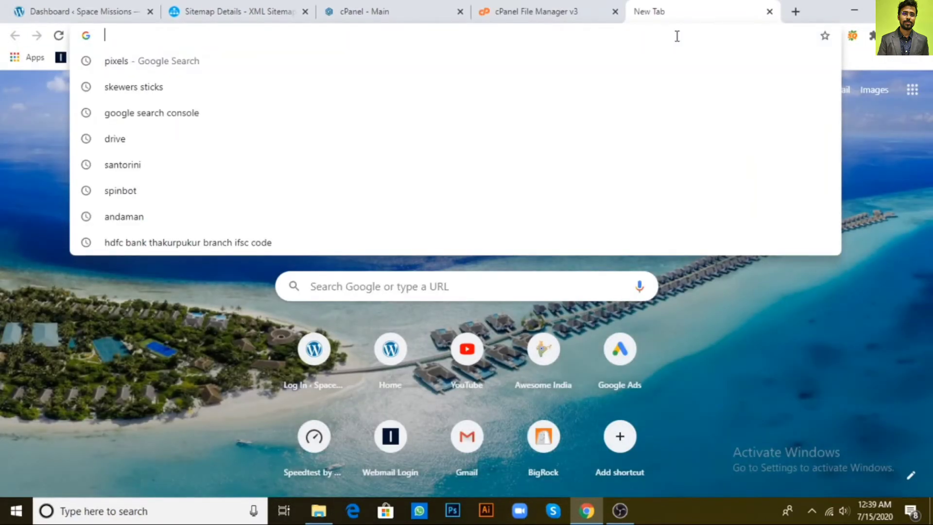
{"action": "type", "text": "google"}
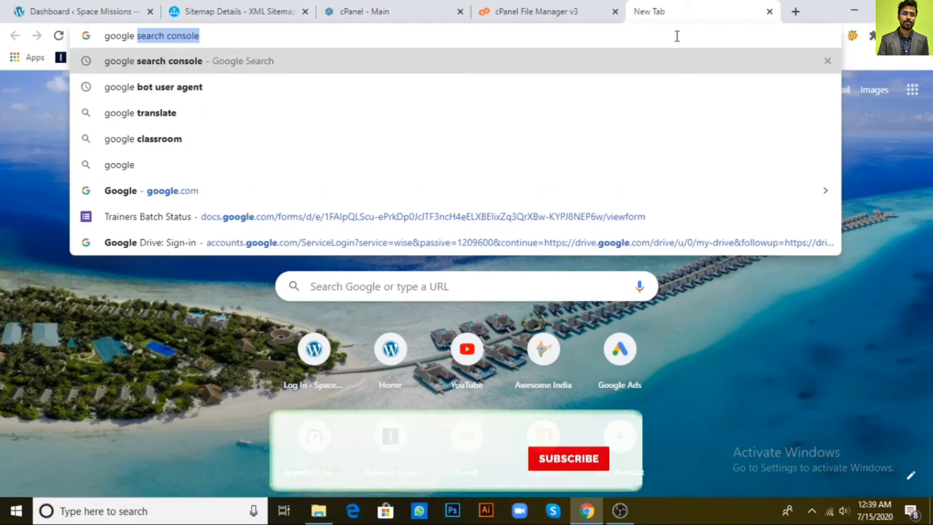
{"action": "key", "text": "End"}
{"action": "key", "text": "Return"}
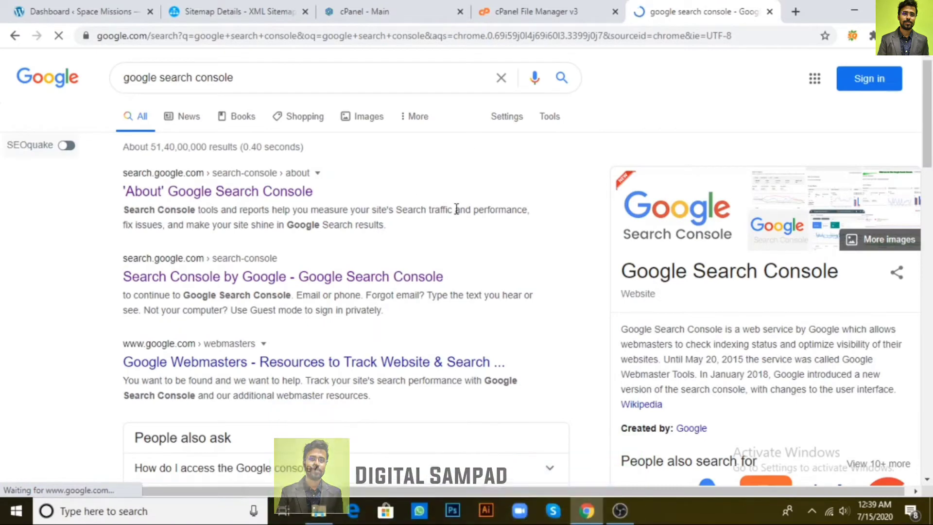
Sign in to Search Console with the saved account and its password.
{"action": "left_click", "coordinate": [176, 259]}
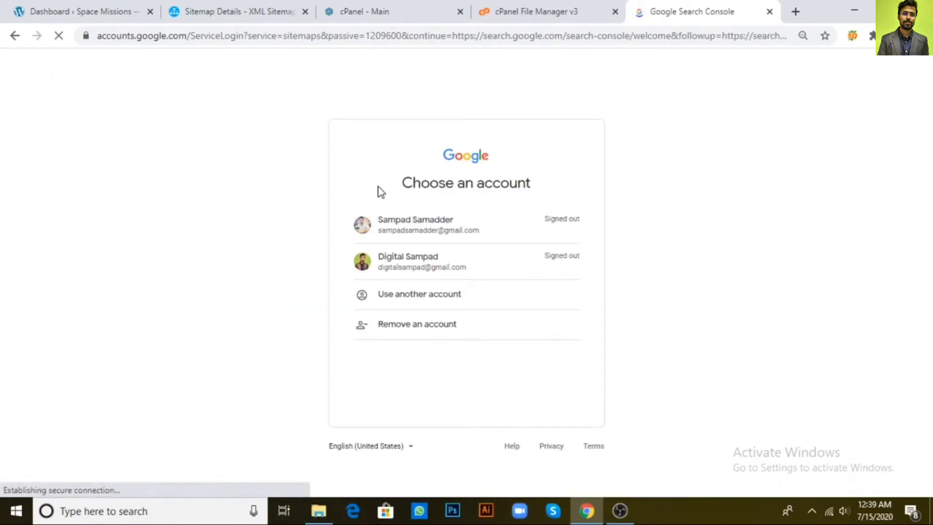
{"action": "left_click", "coordinate": [448, 229]}
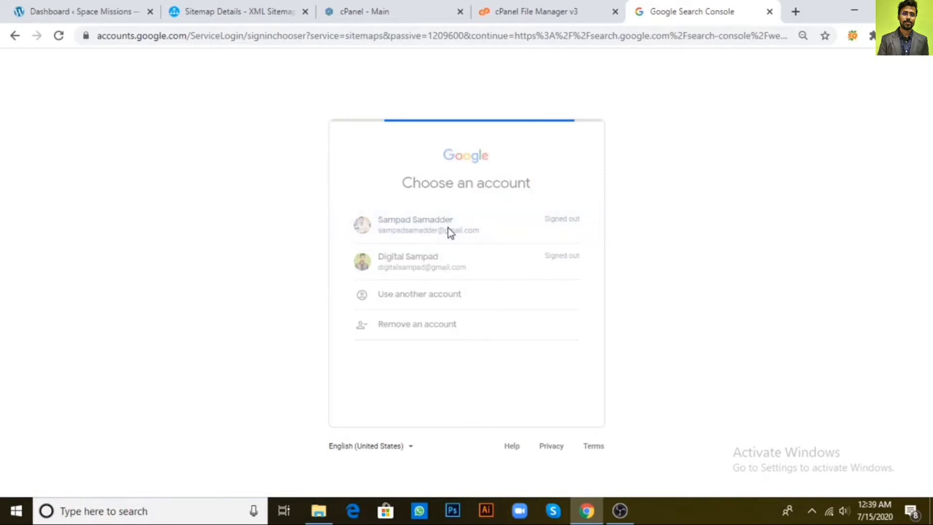
{"action": "type", "text": "•••••••••••"}
{"action": "key", "text": "Return"}
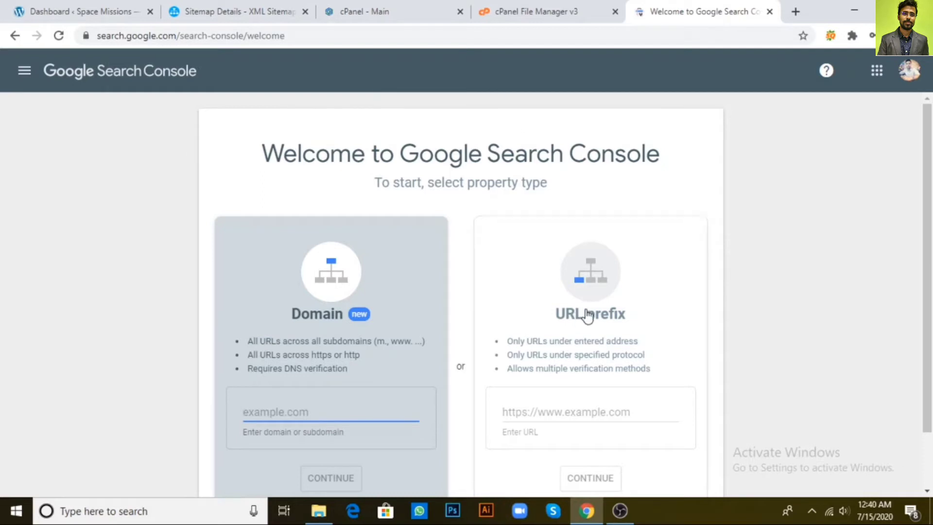
{"action": "scroll", "coordinate": [687, 327], "scroll_direction": "down", "scroll_amount": 2}
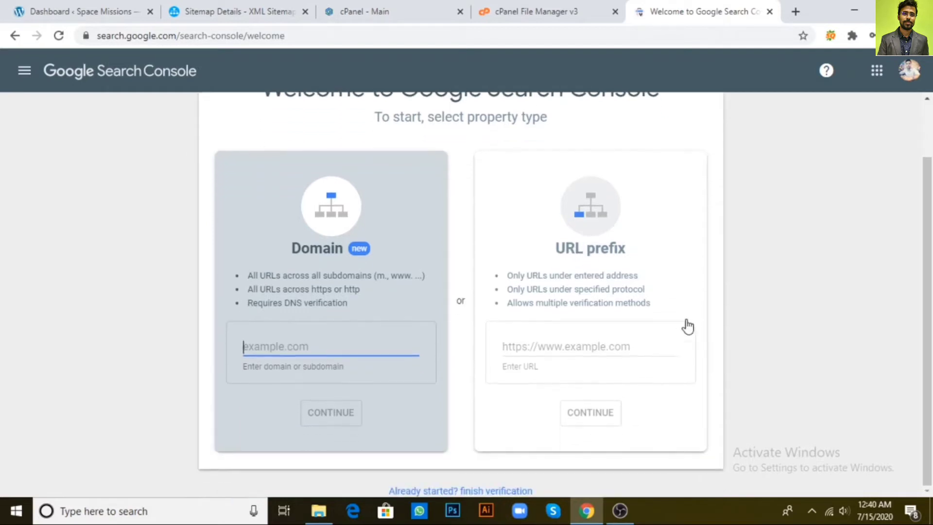
{"action": "left_click", "coordinate": [561, 347]}
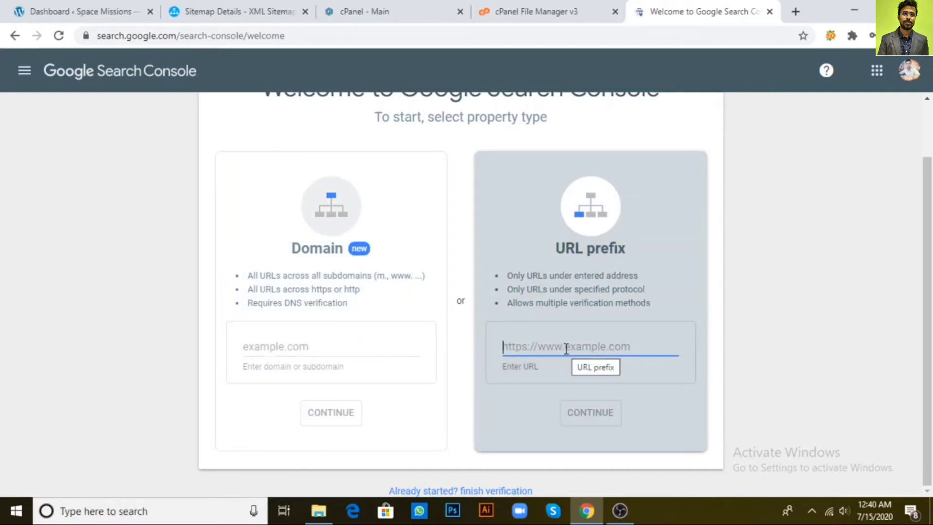
{"action": "left_click", "coordinate": [69, 4]}
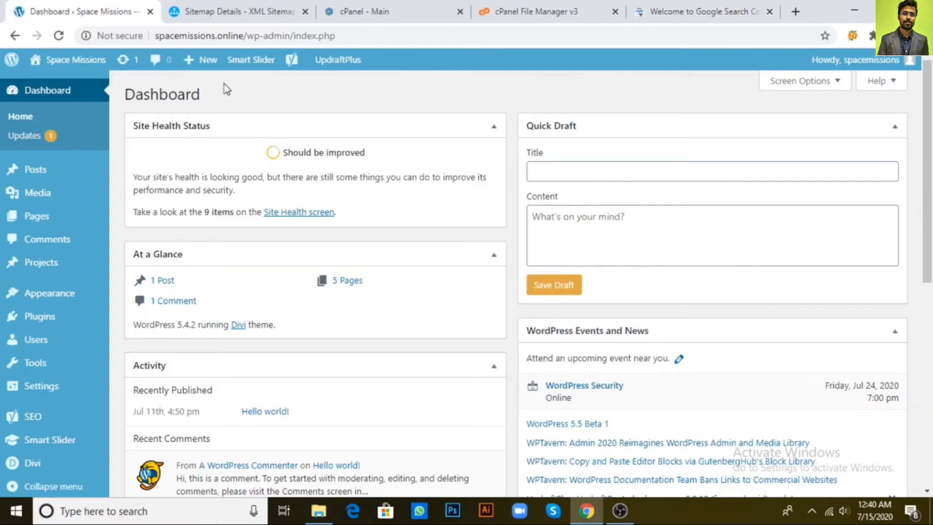
{"action": "left_click_drag", "start_coordinate": [157, 38], "coordinate": [245, 40]}
{"action": "key", "text": "ctrl+c"}
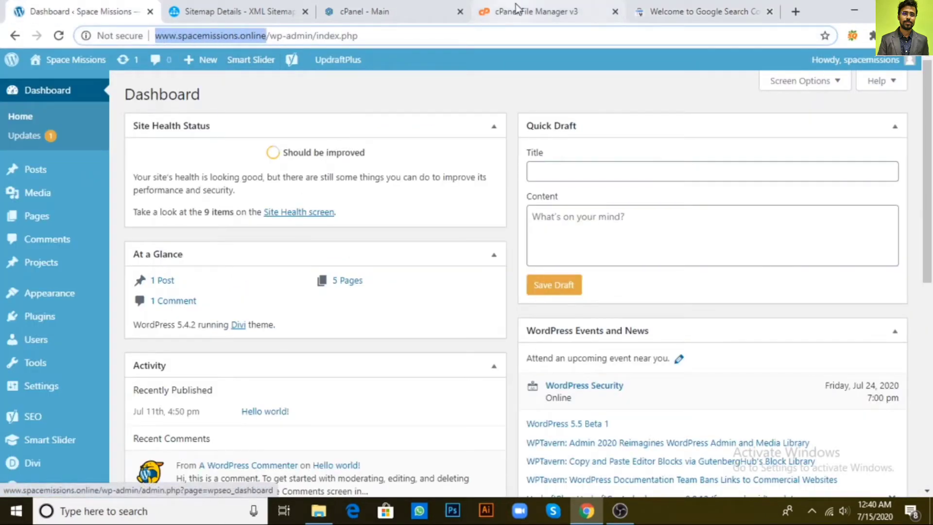
{"action": "left_click", "coordinate": [670, 10]}
{"action": "key", "text": "ctrl+v"}
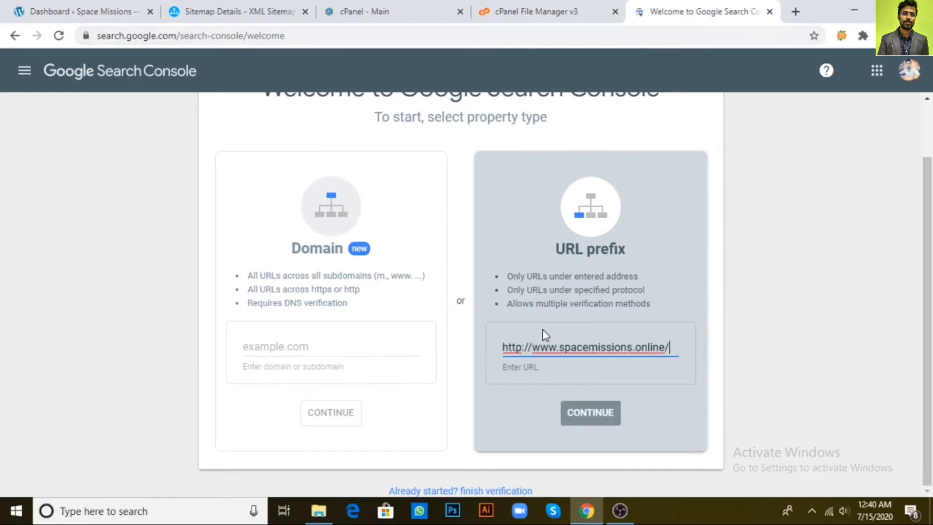
{"action": "left_click", "coordinate": [593, 414]}
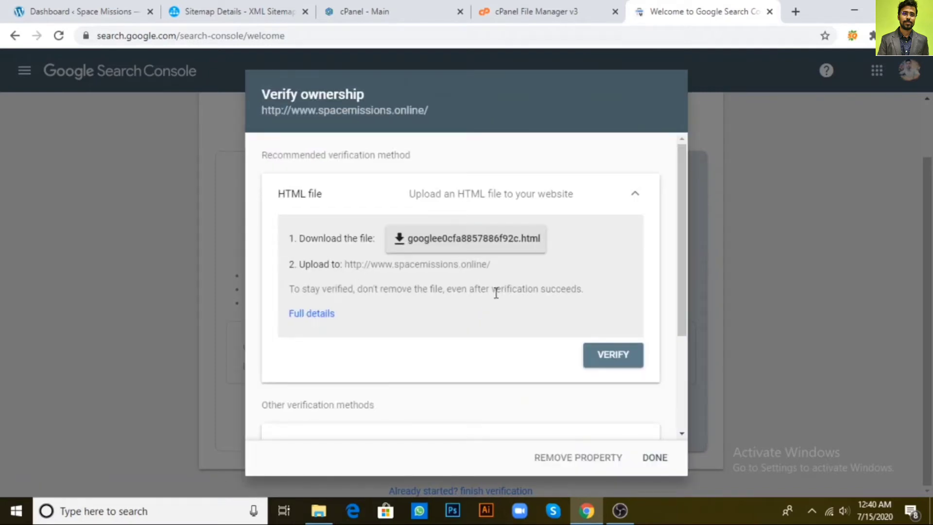
Expand the HTML tag method and copy its google-site-verification meta tag.
{"action": "scroll", "coordinate": [494, 294], "scroll_direction": "down", "scroll_amount": 5}
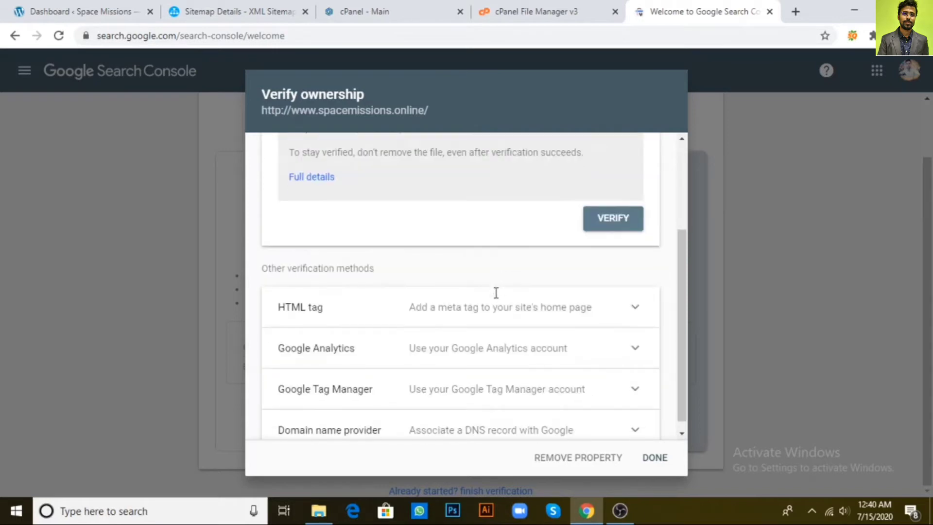
{"action": "scroll", "coordinate": [496, 297], "scroll_direction": "up", "scroll_amount": 5}
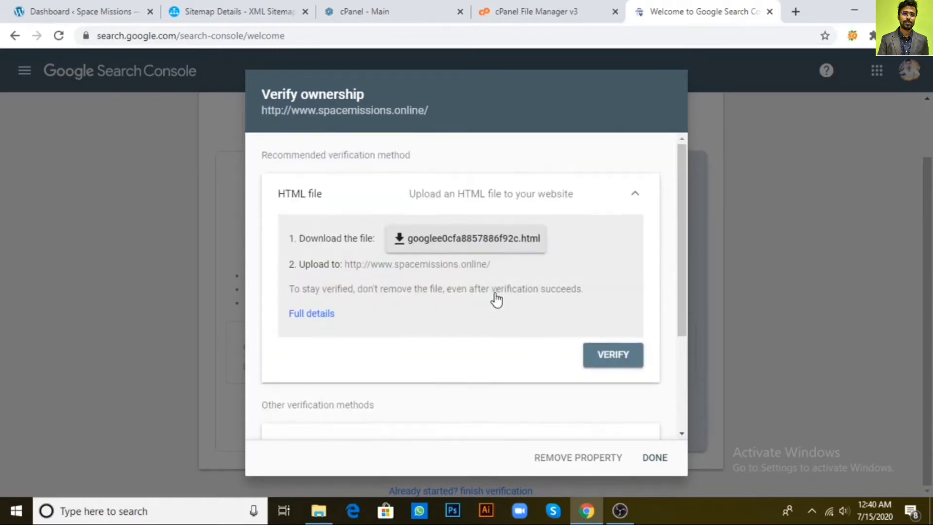
{"action": "left_click", "coordinate": [635, 196]}
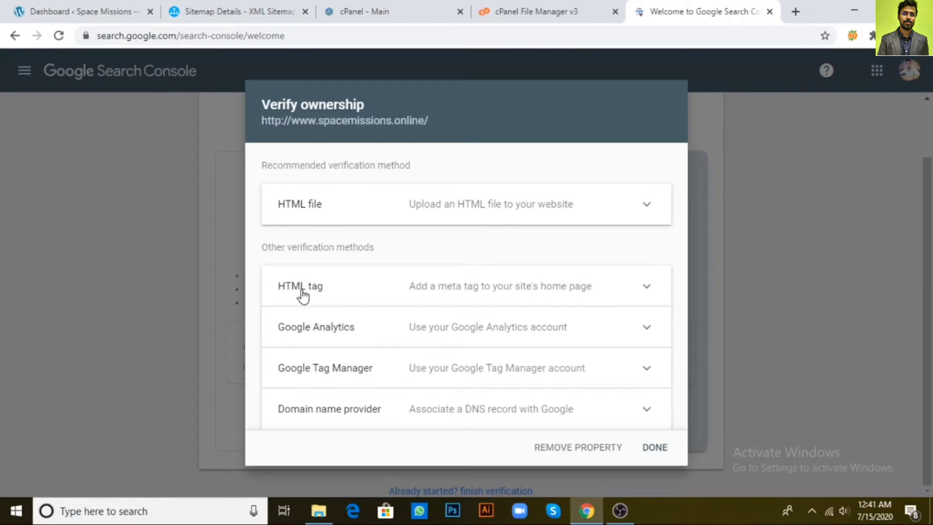
{"action": "left_click", "coordinate": [648, 289]}
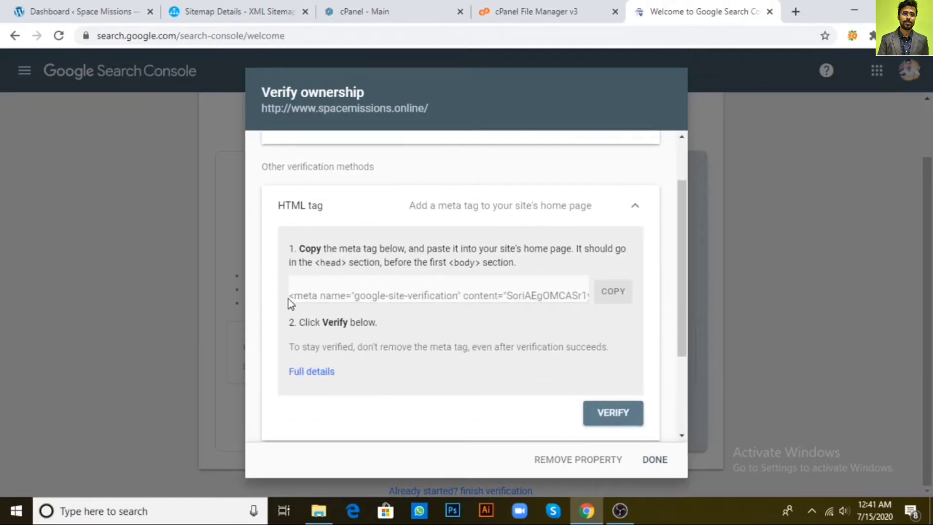
{"action": "left_click_drag", "start_coordinate": [291, 297], "coordinate": [607, 304]}
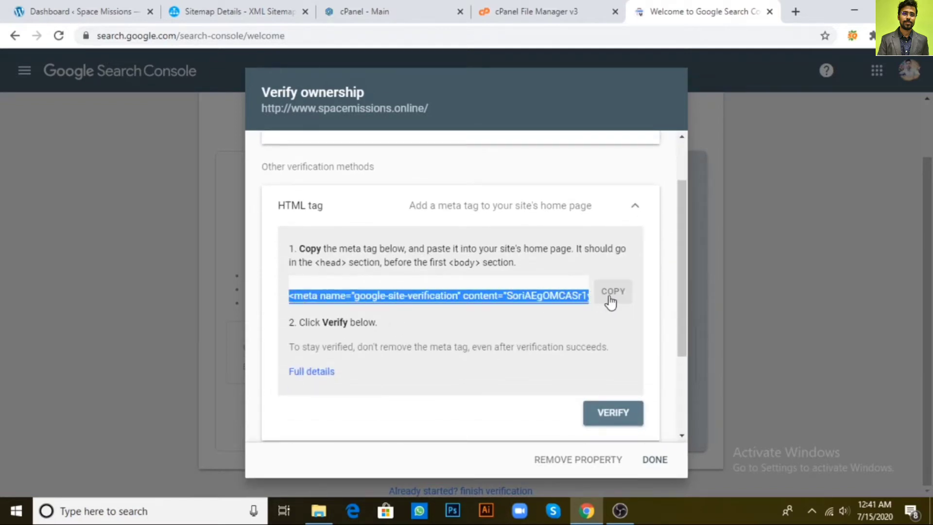
{"action": "left_click", "coordinate": [613, 300]}
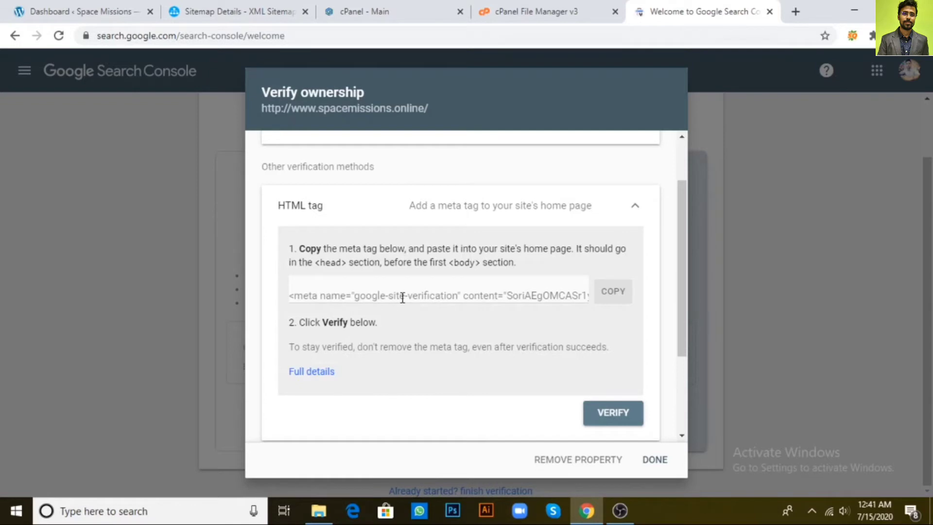
Search Add New plugins for 'yoast seo' to confirm it's active, then open SEO General.
{"action": "left_click", "coordinate": [127, 9]}
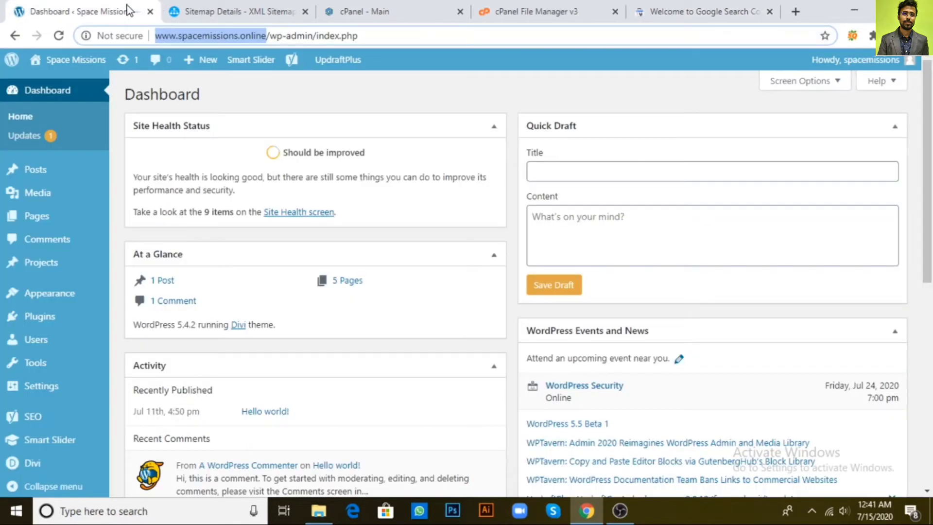
{"action": "left_click", "coordinate": [297, 36]}
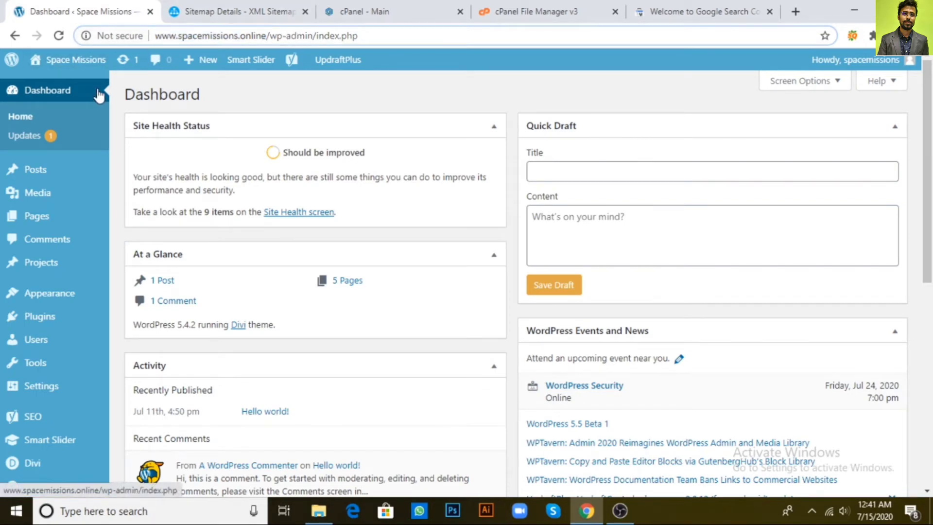
{"action": "mouse_move", "coordinate": [56, 273]}
{"action": "mouse_move", "coordinate": [37, 410]}
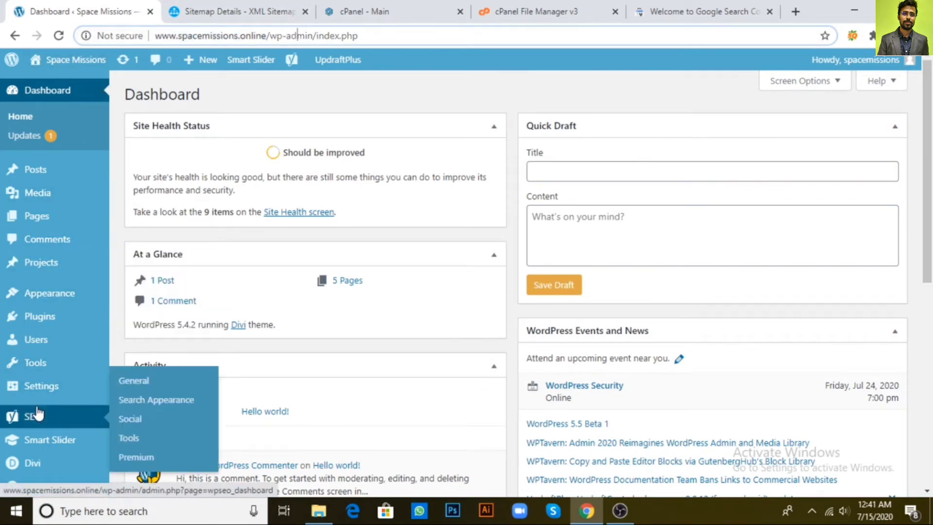
{"action": "left_click", "coordinate": [40, 316]}
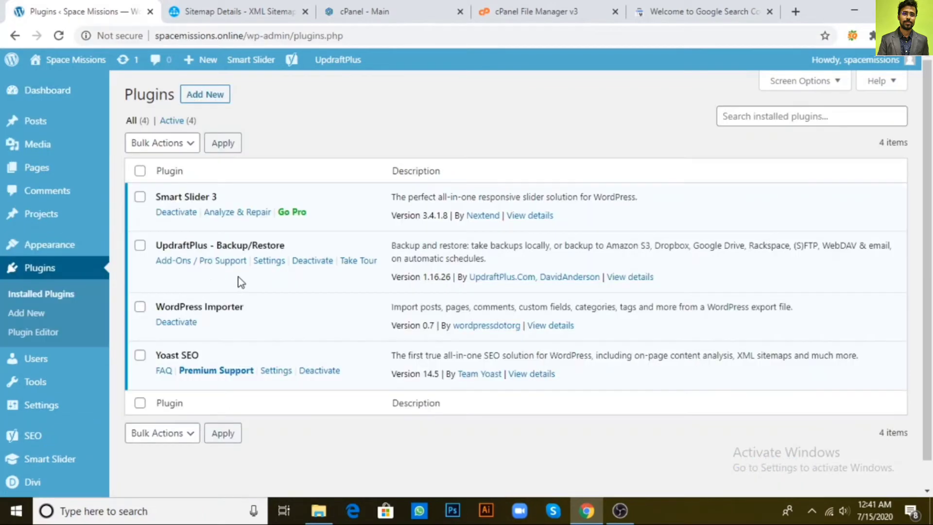
{"action": "left_click", "coordinate": [35, 316]}
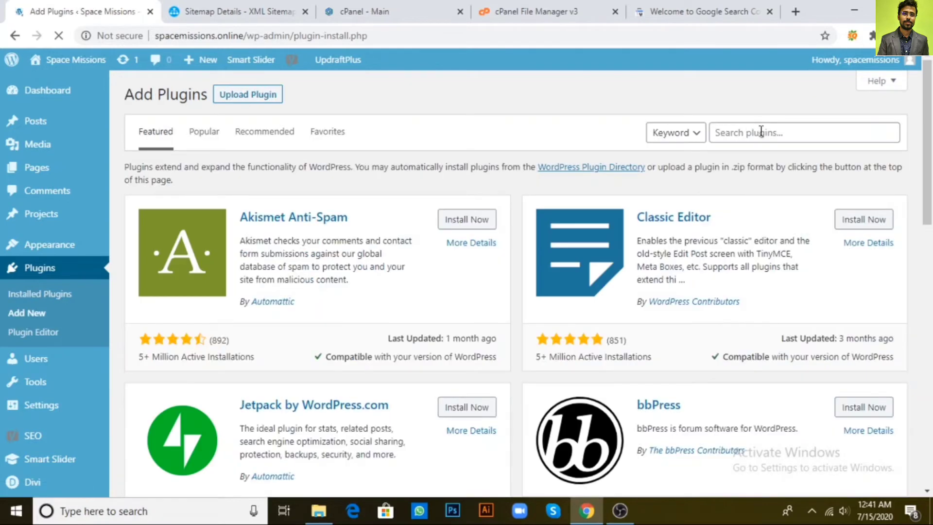
{"action": "left_click", "coordinate": [760, 130]}
{"action": "type", "text": "y"}
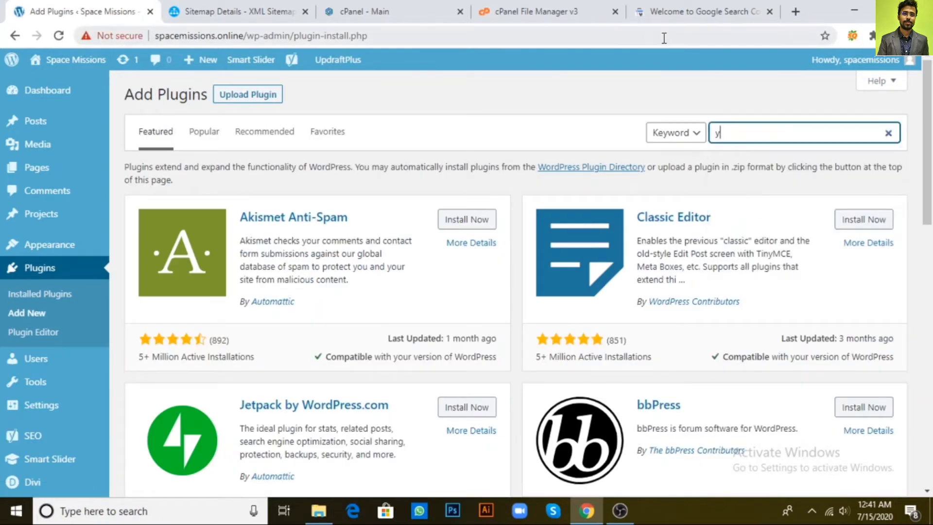
{"action": "type", "text": "oast seo"}
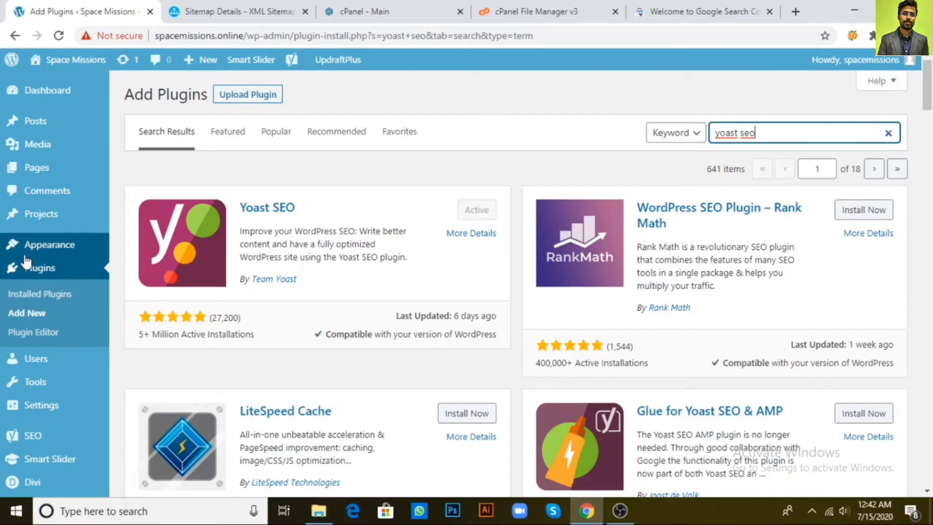
{"action": "mouse_move", "coordinate": [32, 445]}
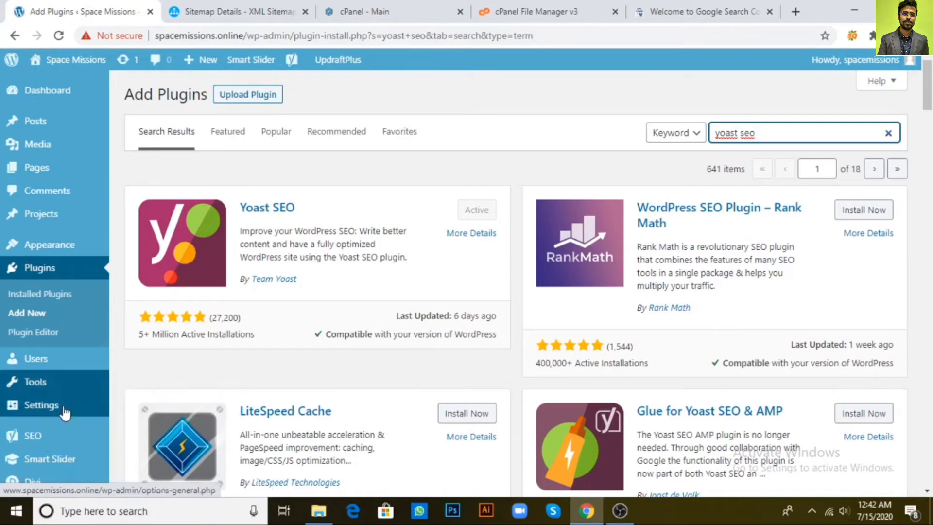
{"action": "left_click", "coordinate": [42, 441]}
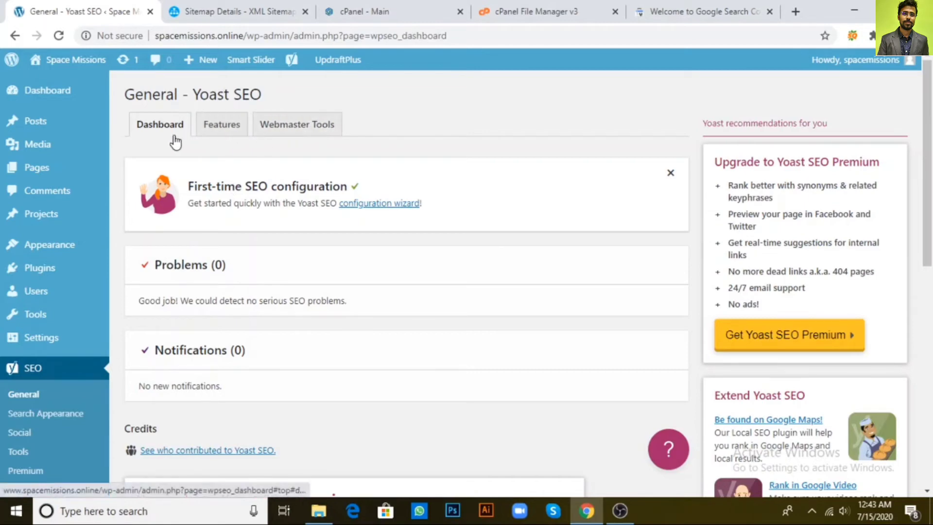
Paste the copied meta tag into Yoast's Google verification code field under Webmaster Tools and save.
{"action": "left_click", "coordinate": [304, 132]}
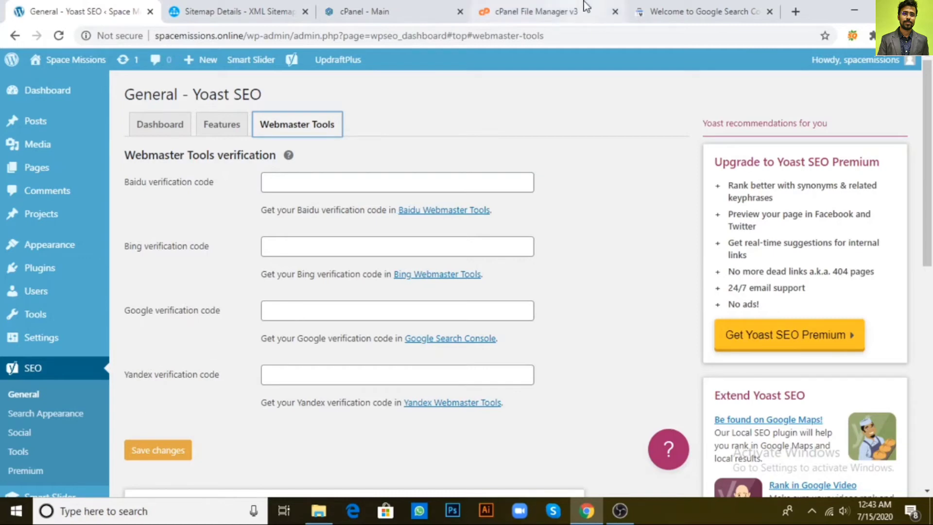
{"action": "left_click", "coordinate": [699, 12]}
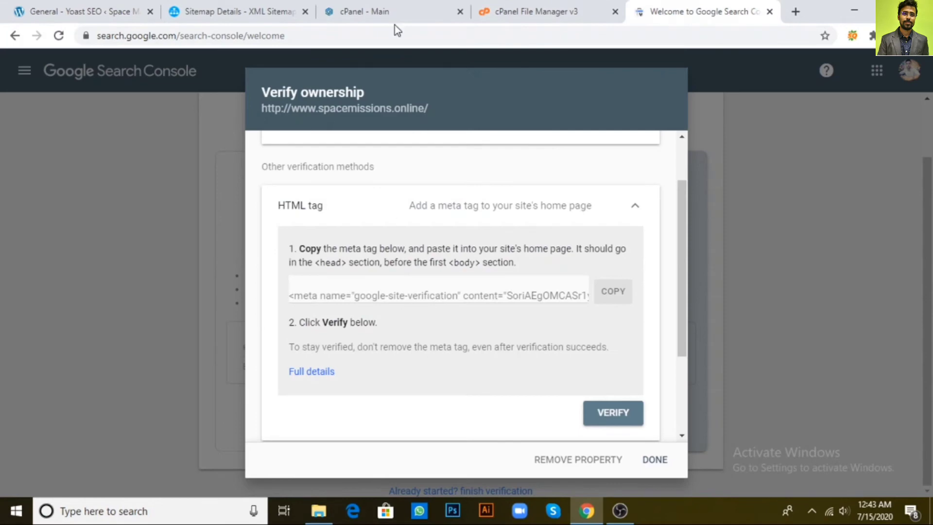
{"action": "left_click", "coordinate": [107, 12]}
{"action": "left_click", "coordinate": [292, 315]}
{"action": "key", "text": "ctrl+v"}
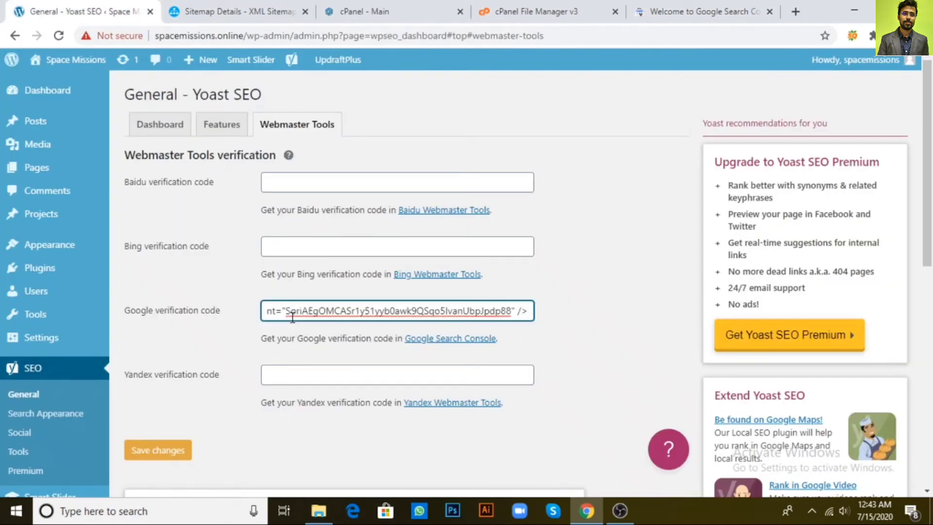
{"action": "left_click", "coordinate": [157, 453]}
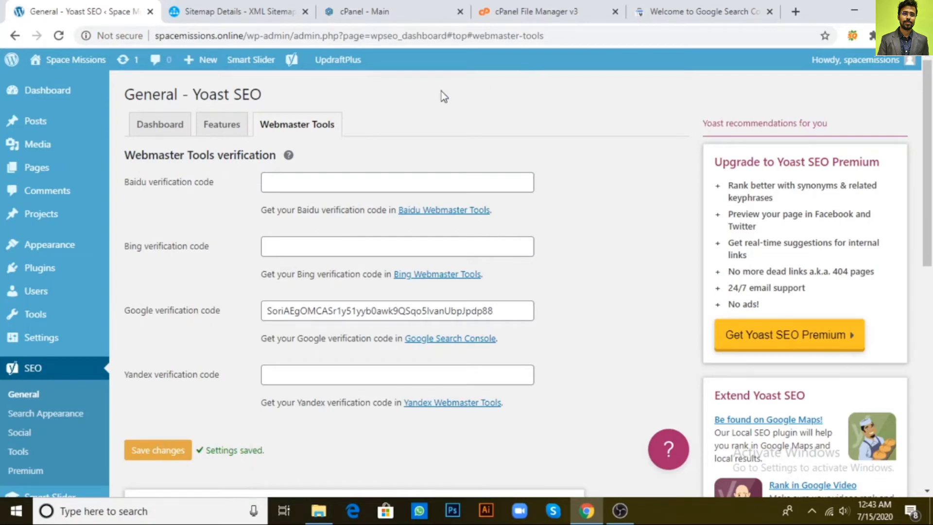
{"action": "left_click", "coordinate": [703, 4]}
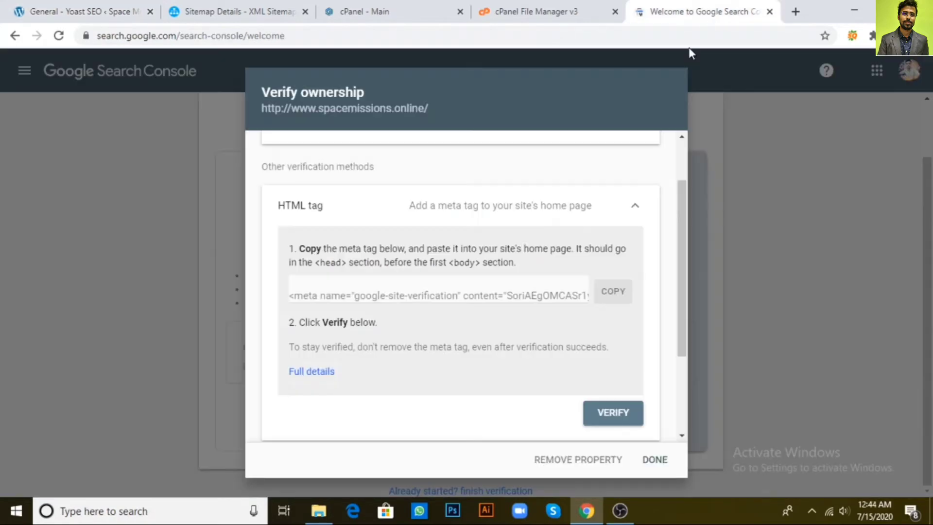
{"action": "left_click", "coordinate": [616, 413]}
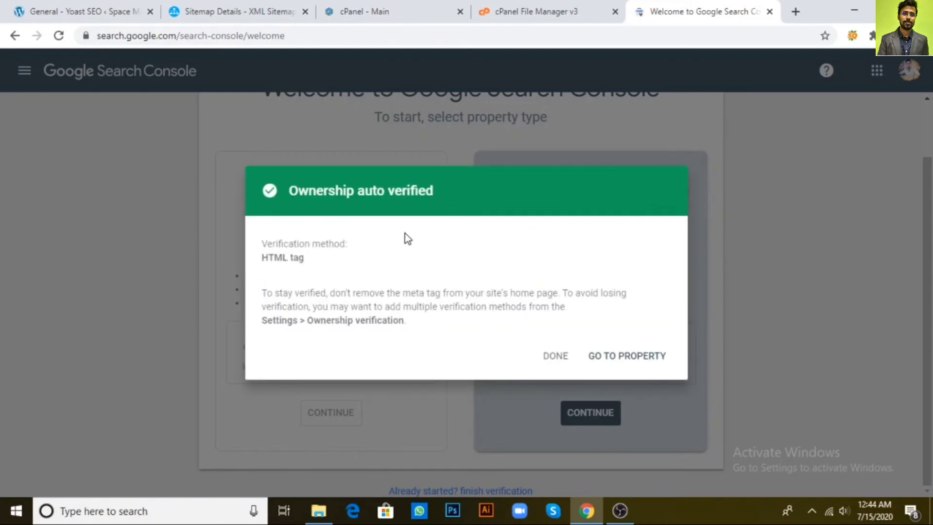
{"action": "left_click", "coordinate": [631, 360]}
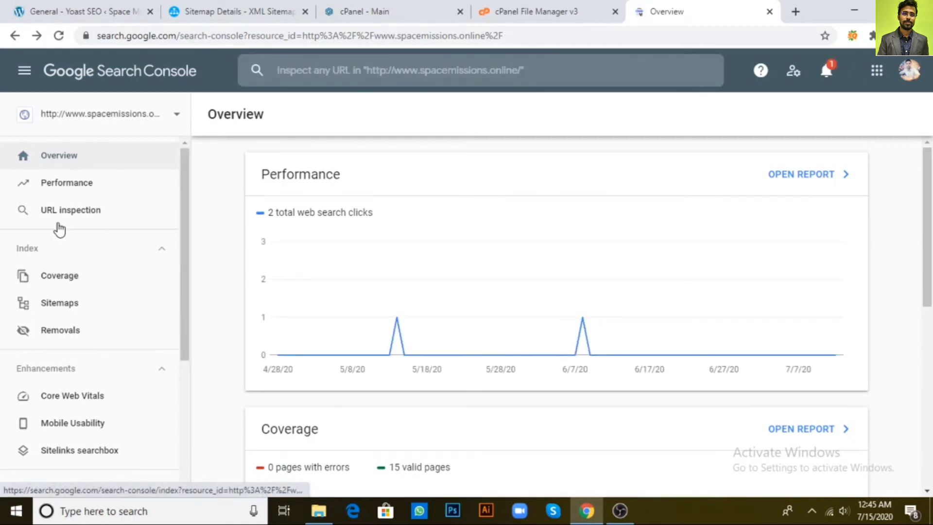
{"action": "left_click", "coordinate": [100, 309]}
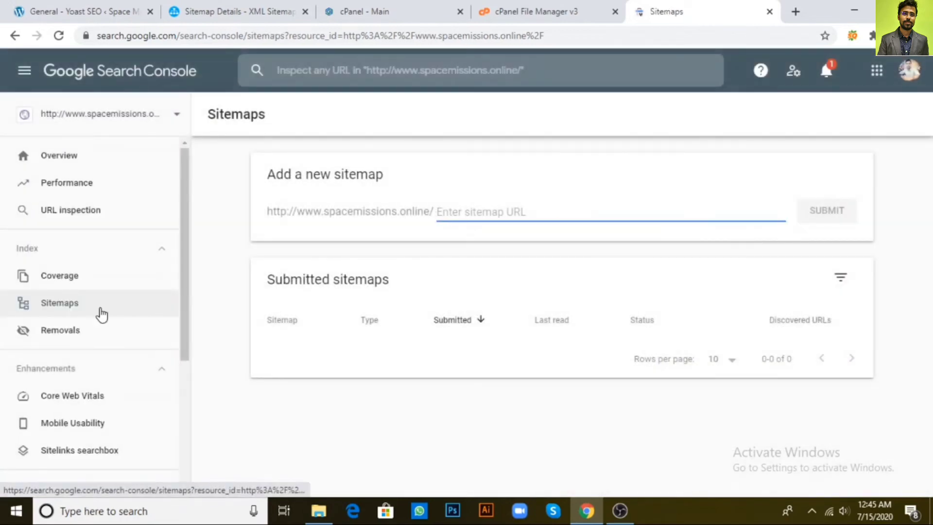
Enter sitemap.xml as the new sitemap URL and submit it.
{"action": "left_click", "coordinate": [483, 10]}
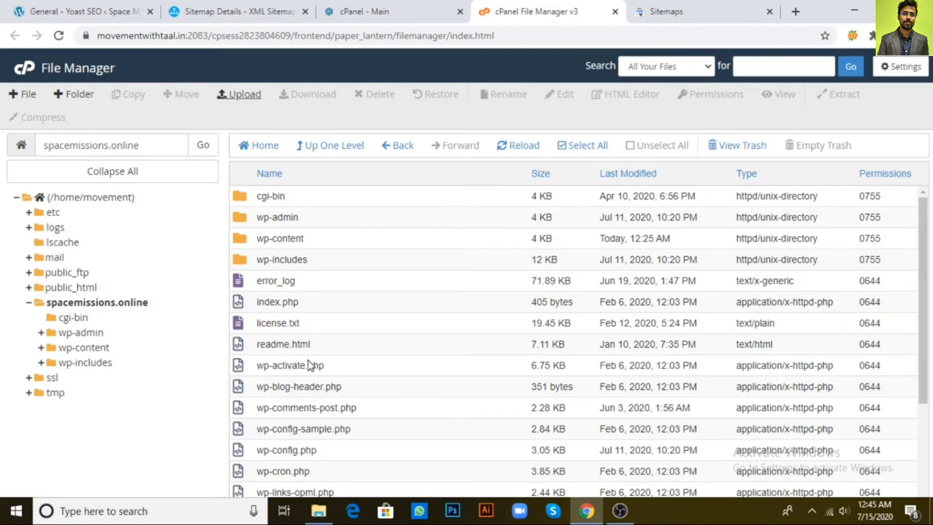
{"action": "left_click", "coordinate": [636, 11]}
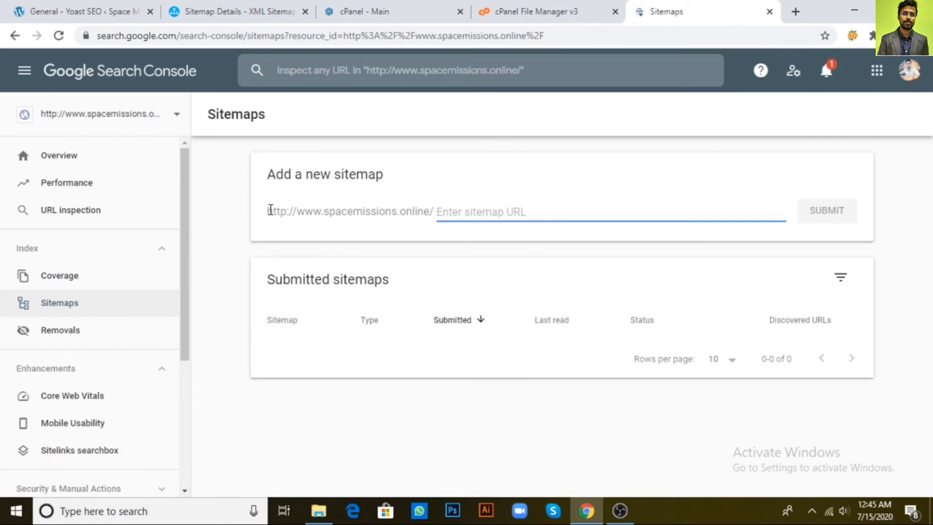
{"action": "left_click_drag", "start_coordinate": [267, 210], "coordinate": [430, 214]}
{"action": "left_click", "coordinate": [465, 212]}
{"action": "type", "text": "sitem"}
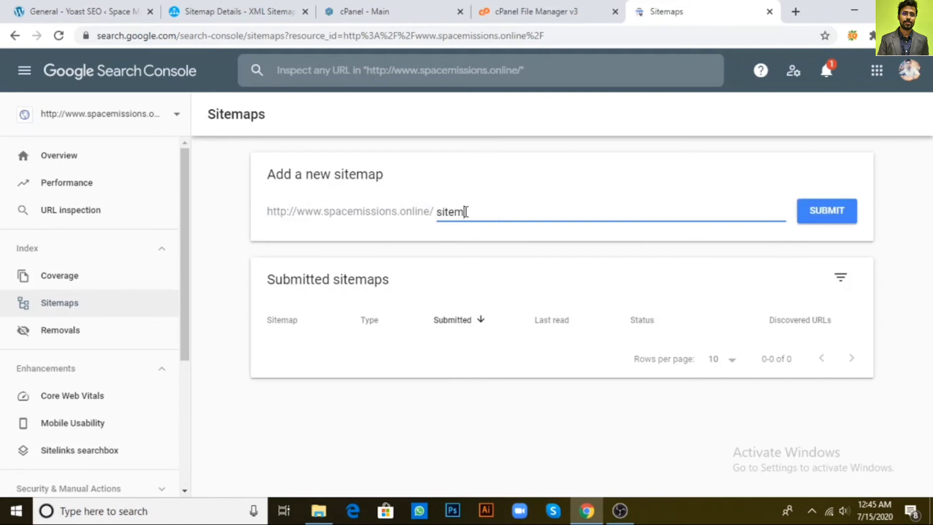
{"action": "type", "text": "ap.xml"}
{"action": "left_click", "coordinate": [825, 211]}
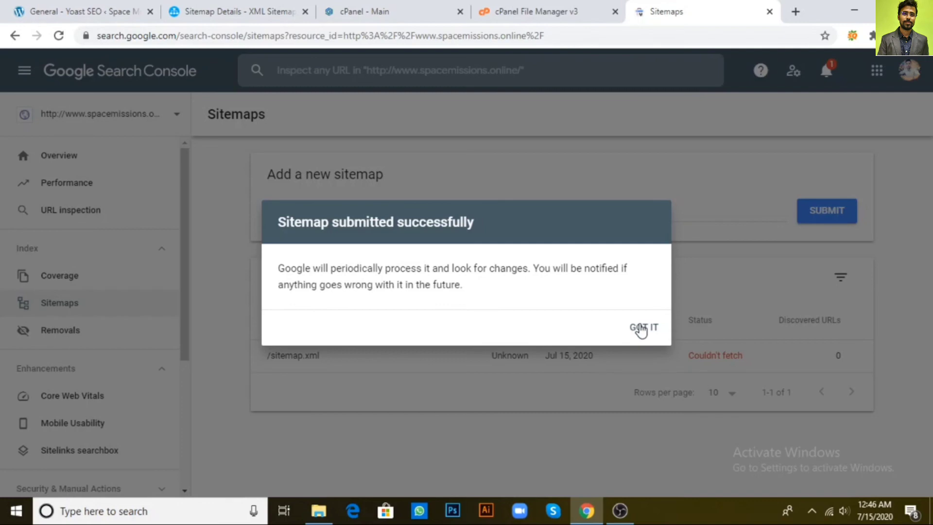
Dismiss the confirmation, reload, and open the /sitemap.xml row now showing Success as a Sitemap index.
{"action": "left_click", "coordinate": [641, 328]}
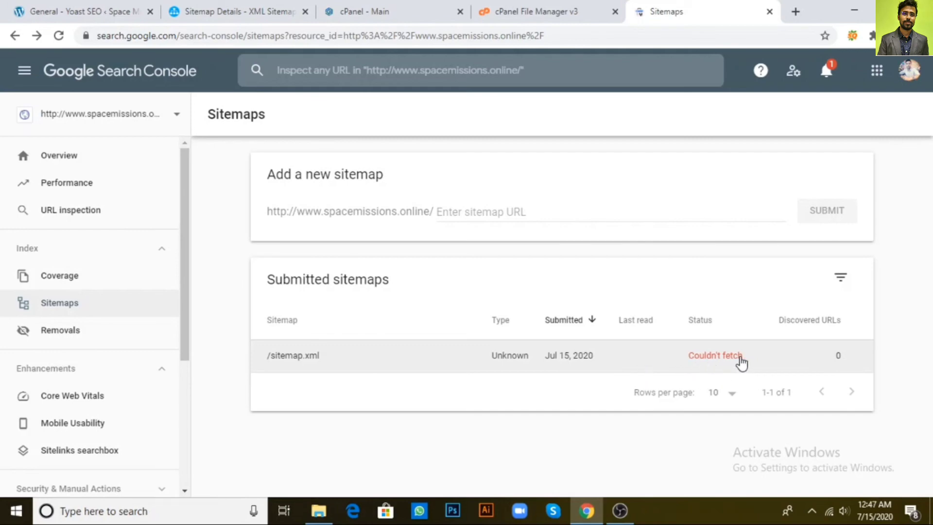
{"action": "key", "text": "F5"}
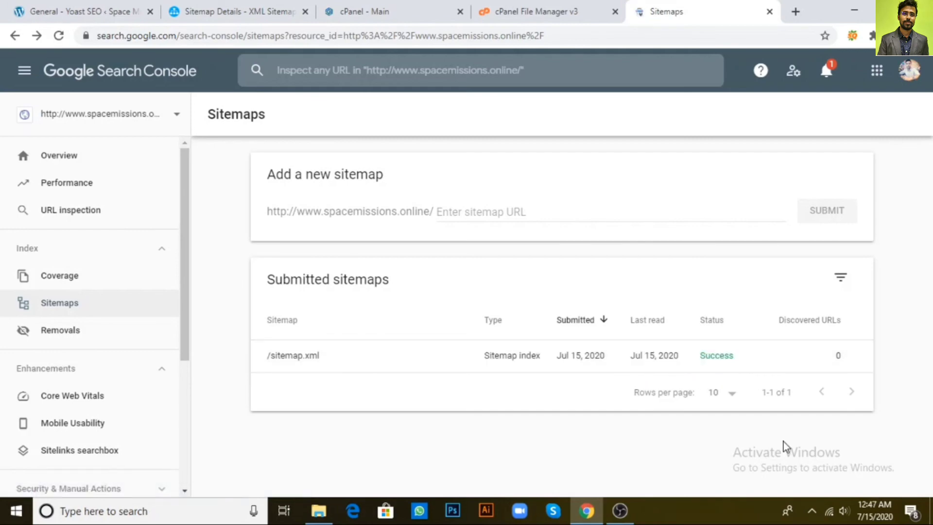
{"action": "left_click", "coordinate": [731, 364]}
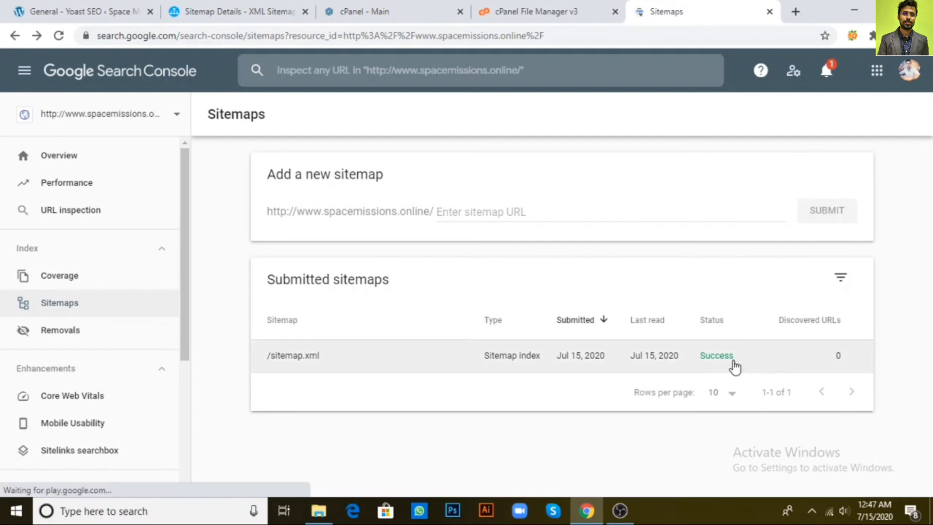